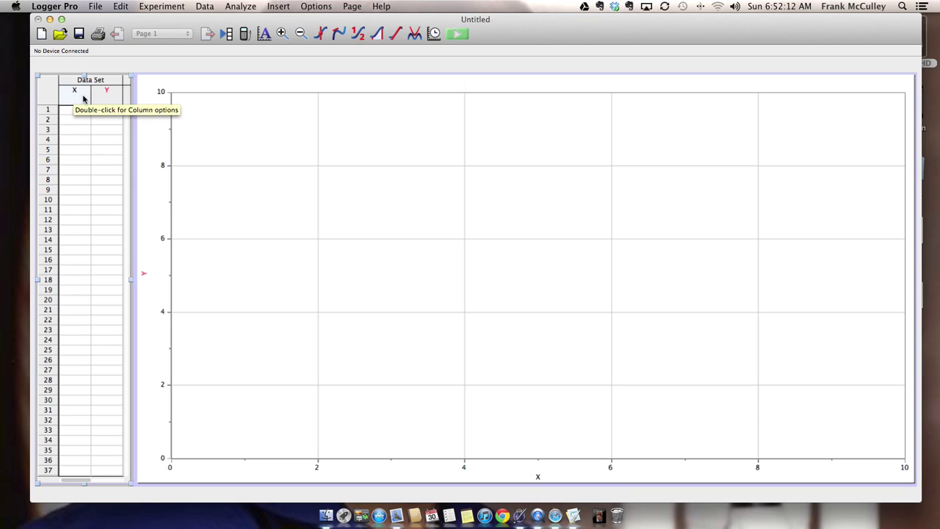
- Name the X column Time with units of seconds (s)
double_click(83, 99)
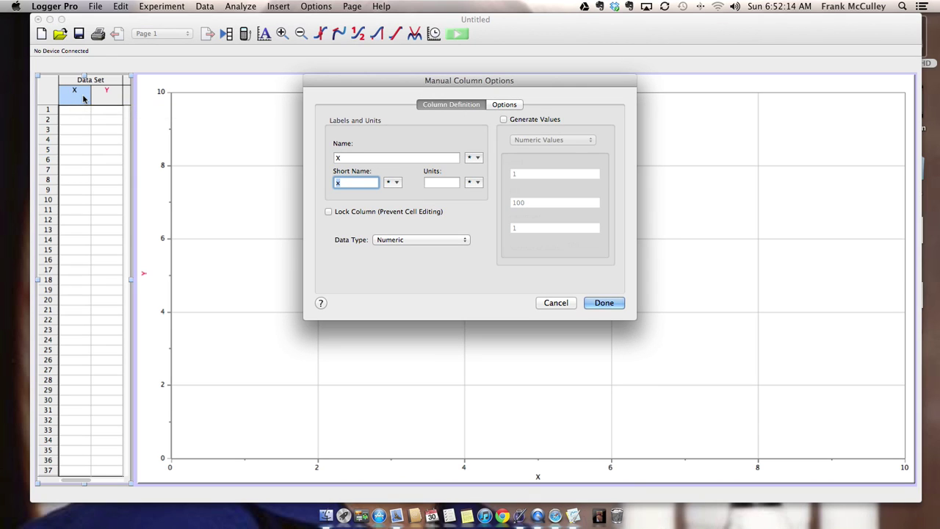
key(shift+Tab)
text(Time)
key(Tab)
key(Tab)
key(Return)
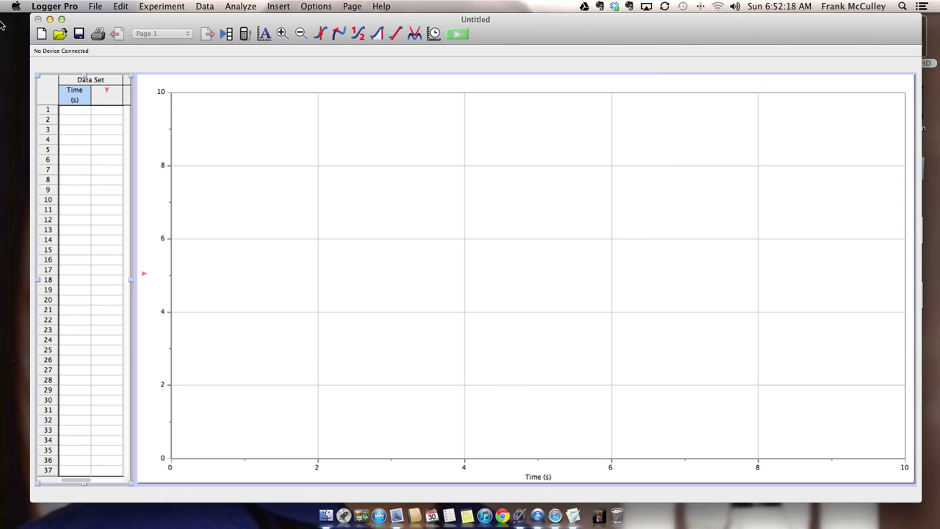
- Name the Y column Position, short name x, with units of metres (m)
double_click(110, 103)
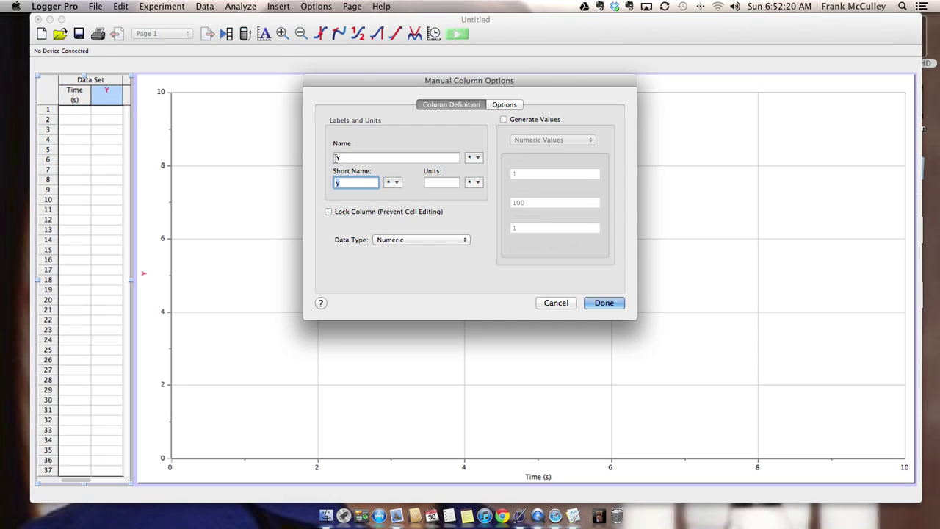
key(shift+Tab)
text(Po)
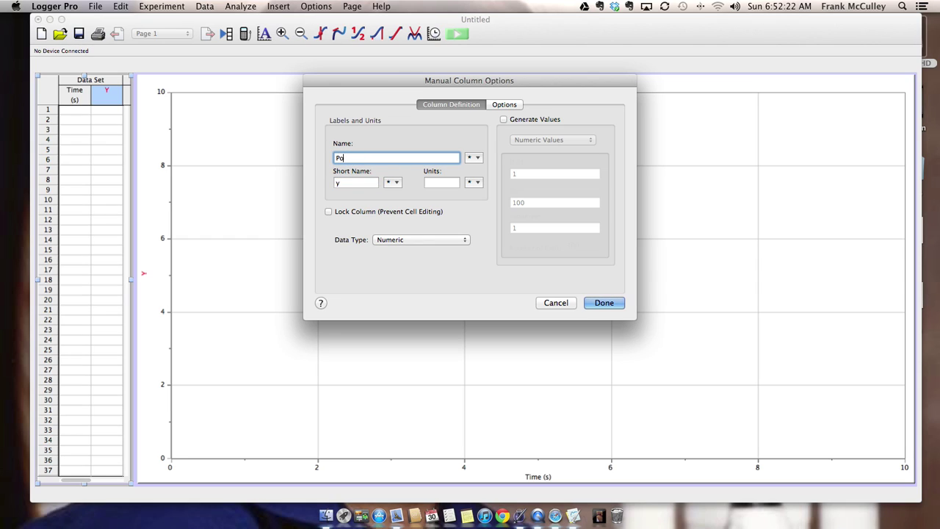
text(sition)
key(Tab)
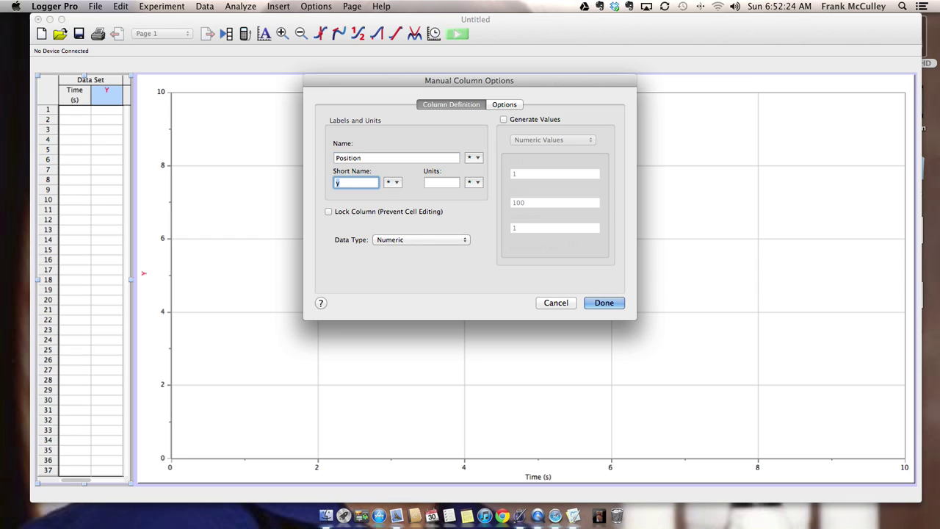
text(x)
key(Tab)
text(m)
key(Return)
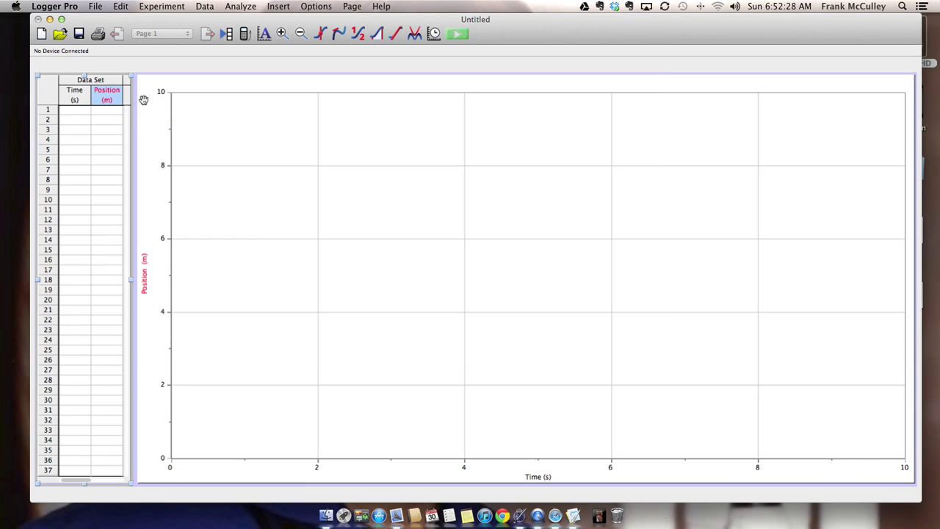
- Add a second data set via Data > New Data Set and widen the data table to show it
click(205, 7)
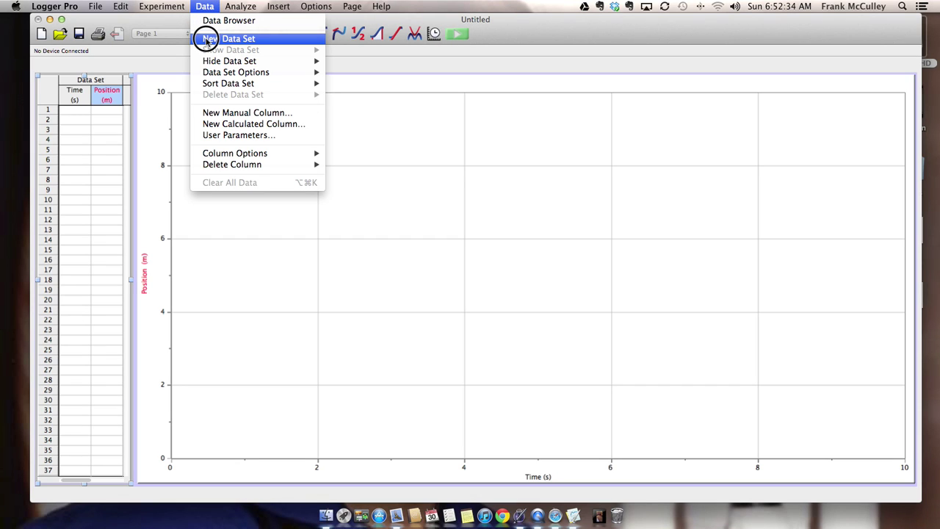
click(207, 39)
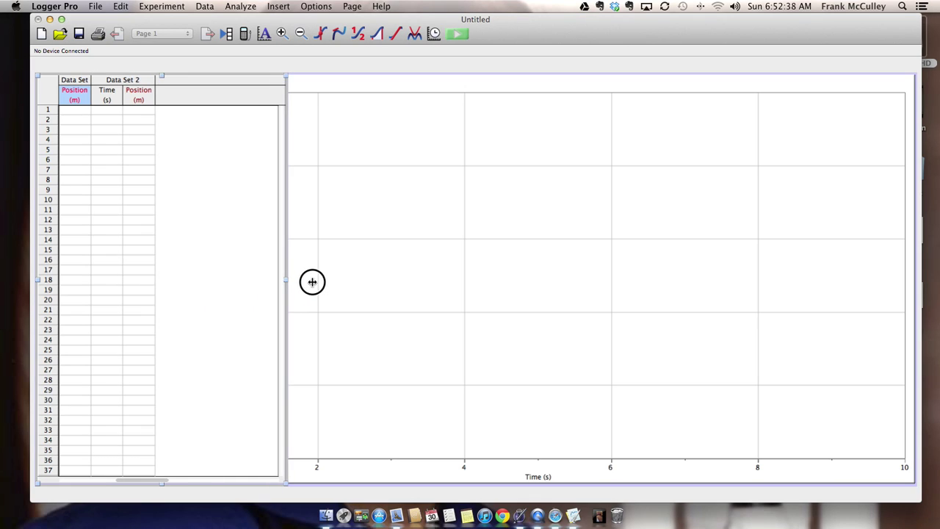
drag(130, 279, 313, 282)
click(95, 284)
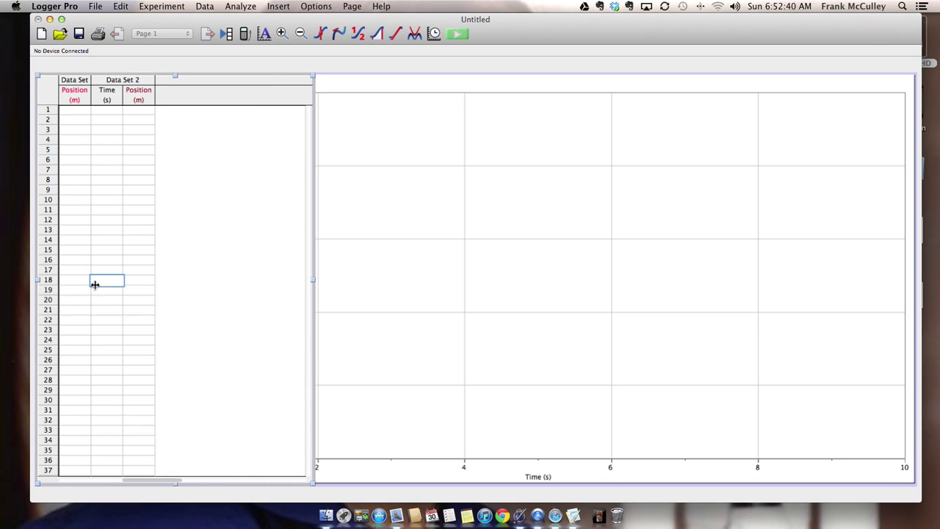
key(shift+Tab)
key(shift+Tab)
key(shift+Tab)
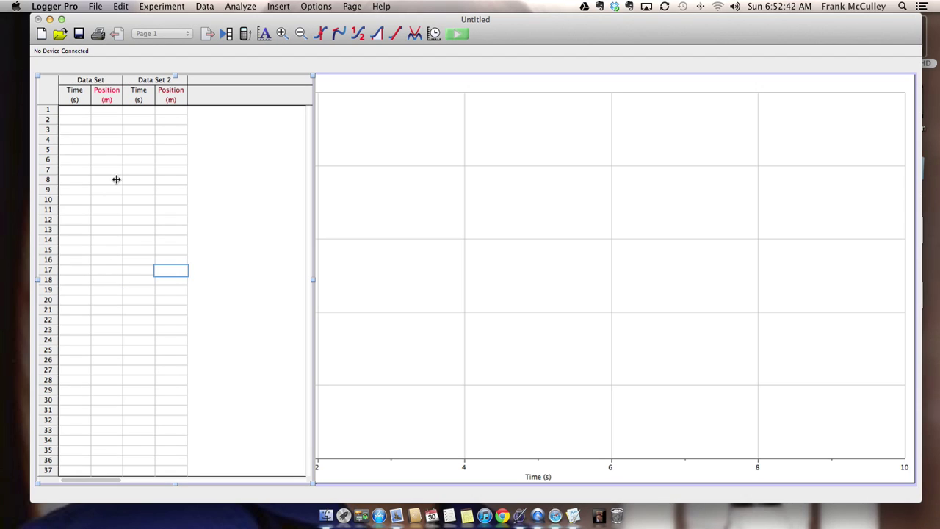
- Enter times 0, 3, 7, 10, 15, 25 s in the first data set's Time column
click(76, 110)
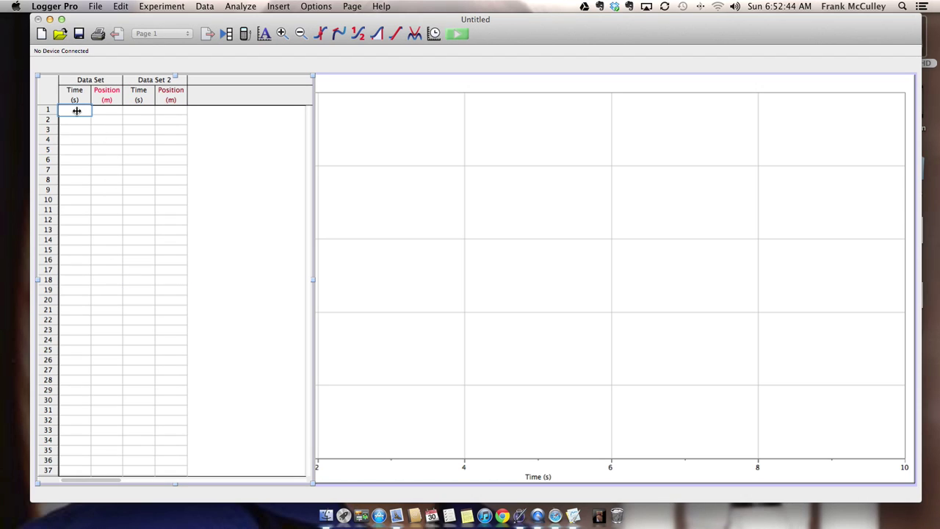
text(0)
key(Return)
text(3)
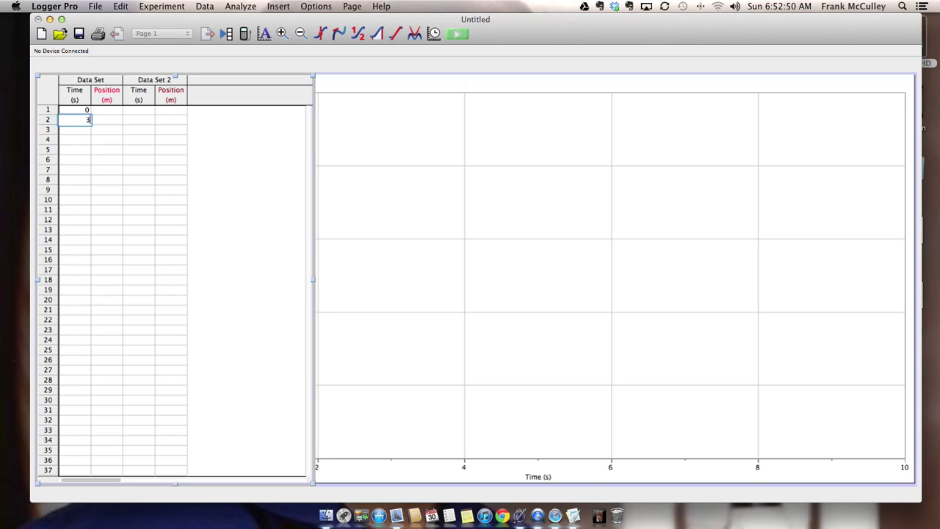
key(Return)
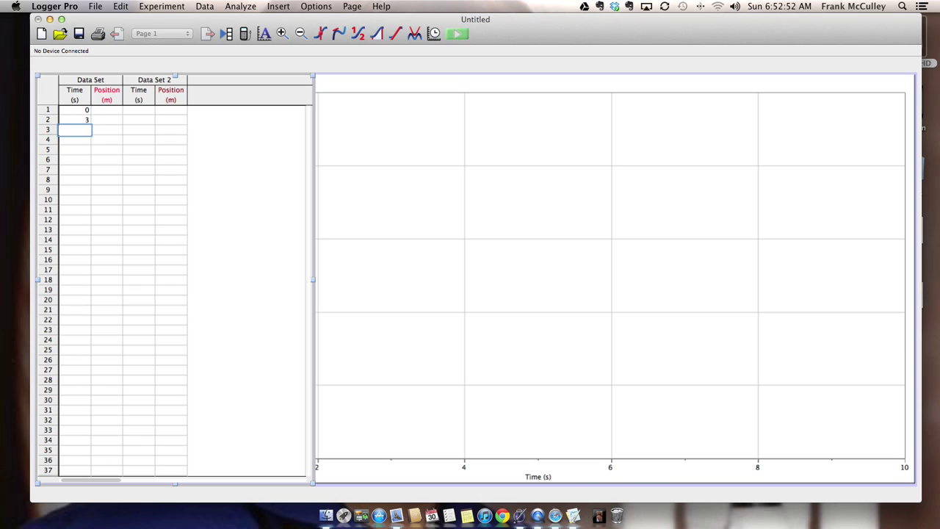
text(7)
key(Return)
text(10)
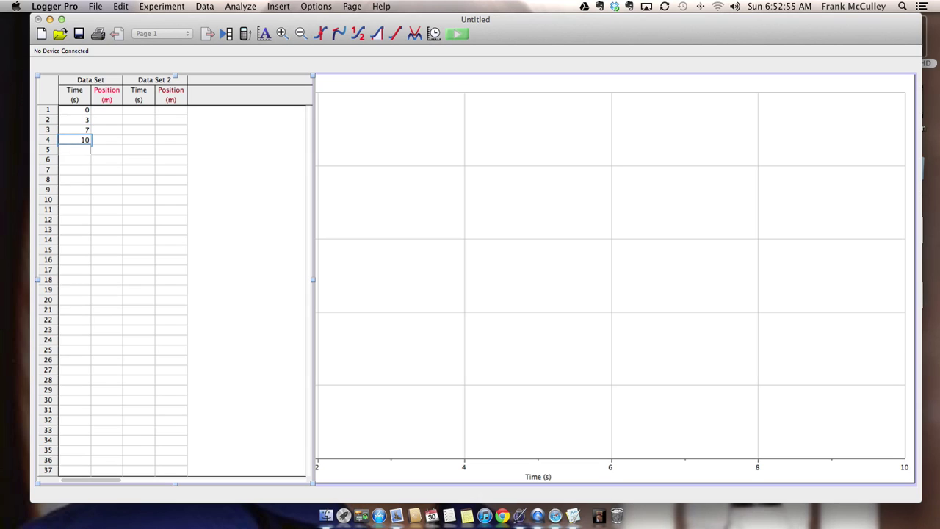
key(Return)
text(15)
key(Return)
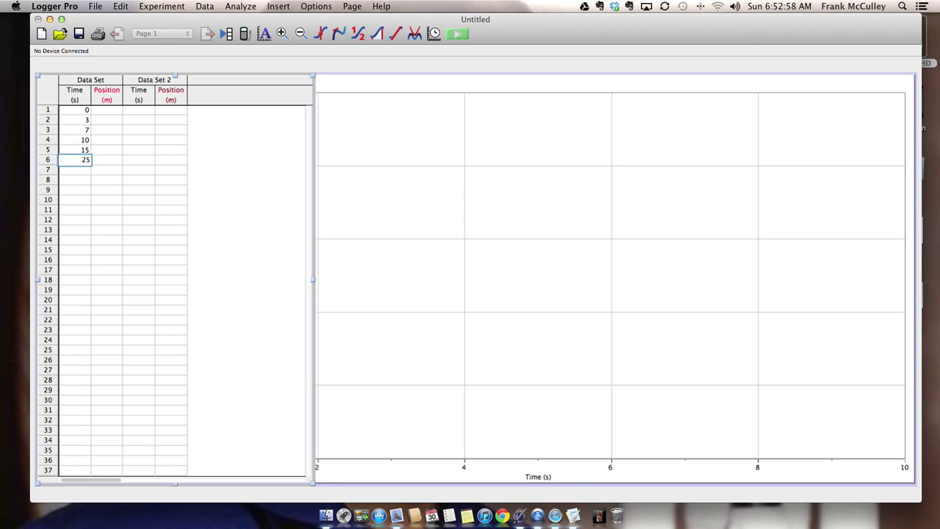
key(Up)
- Enter times 0, 2, 6, 11, 20, 30 s in Data Set 2's Time column
key(Up)
key(Up)
key(Right)
key(Right)
key(Right)
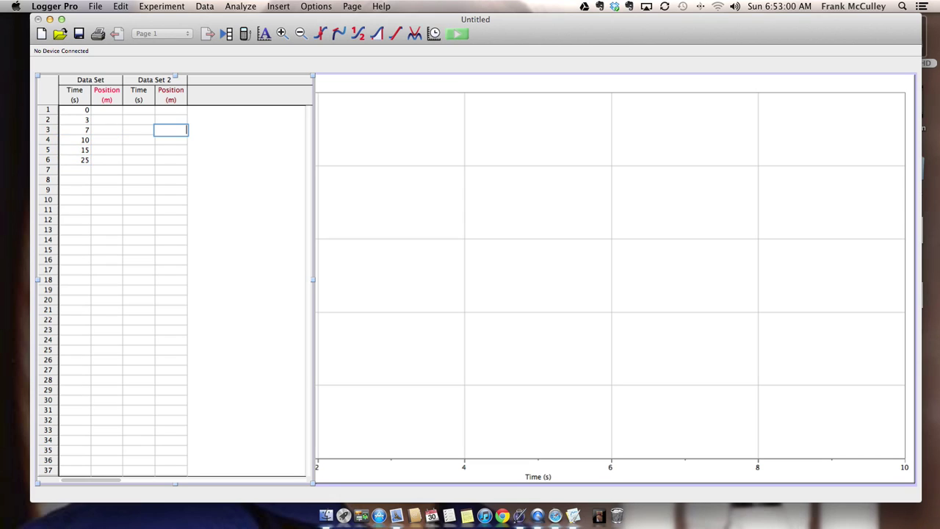
key(Left)
key(Up)
key(Up)
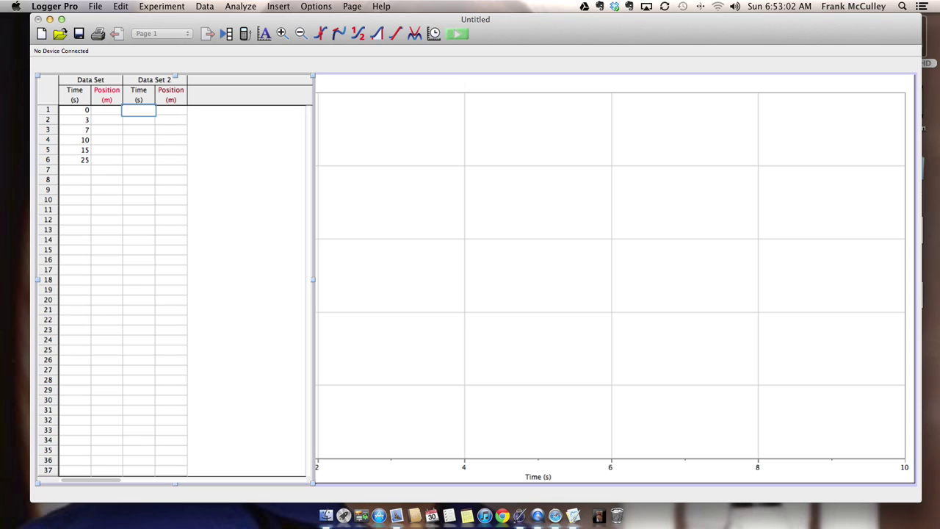
key(Return)
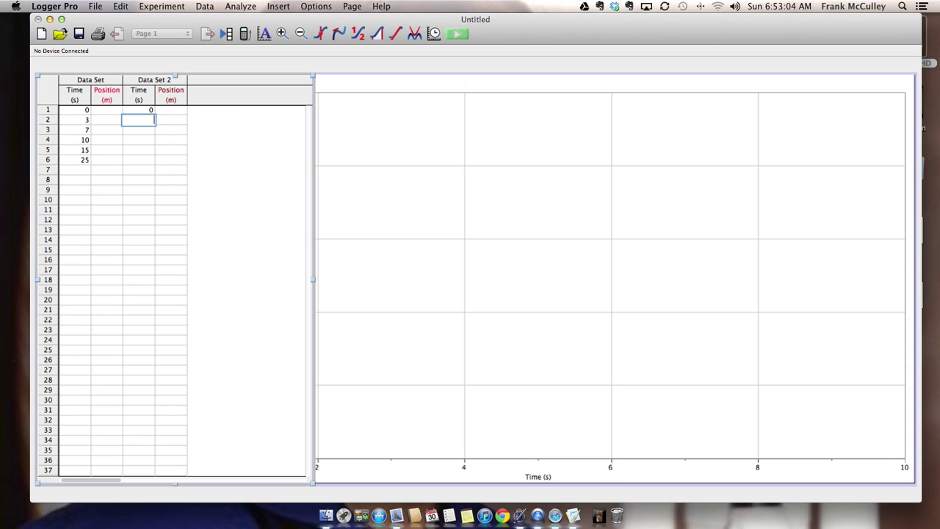
text(2)
key(Return)
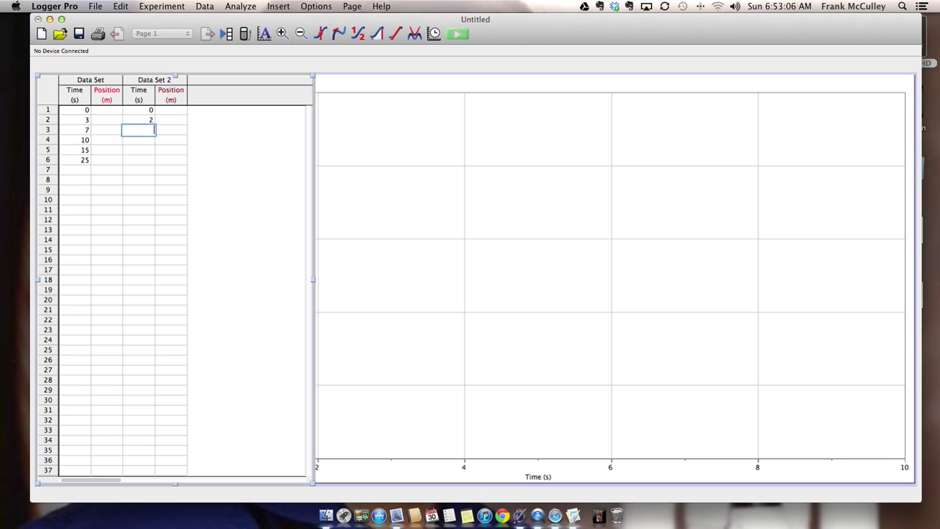
text(6)
key(Return)
key(Return)
text(20)
key(Return)
text(30)
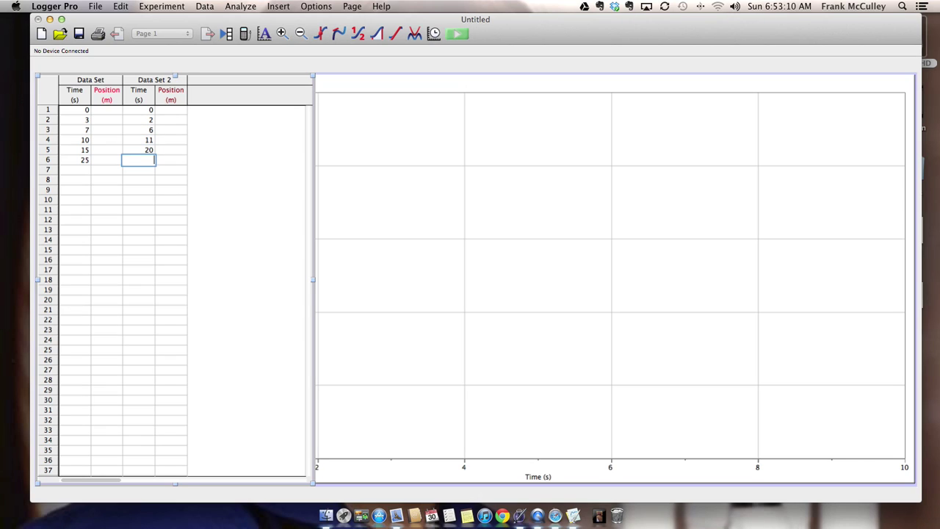
click(101, 111)
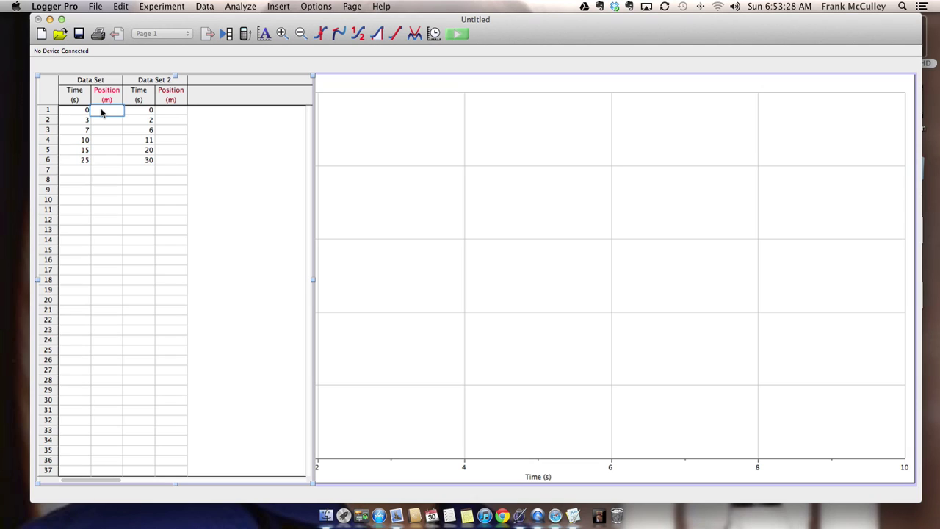
- Enter positions 0, 9, 22, 31, 44, 73 in the first data set's Position column
text(0)
key(Return)
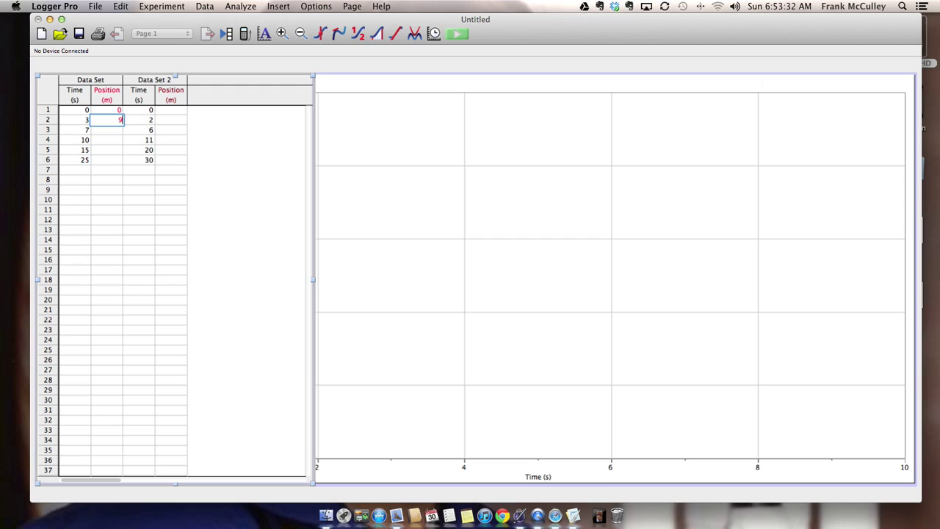
key(Return)
key(Return)
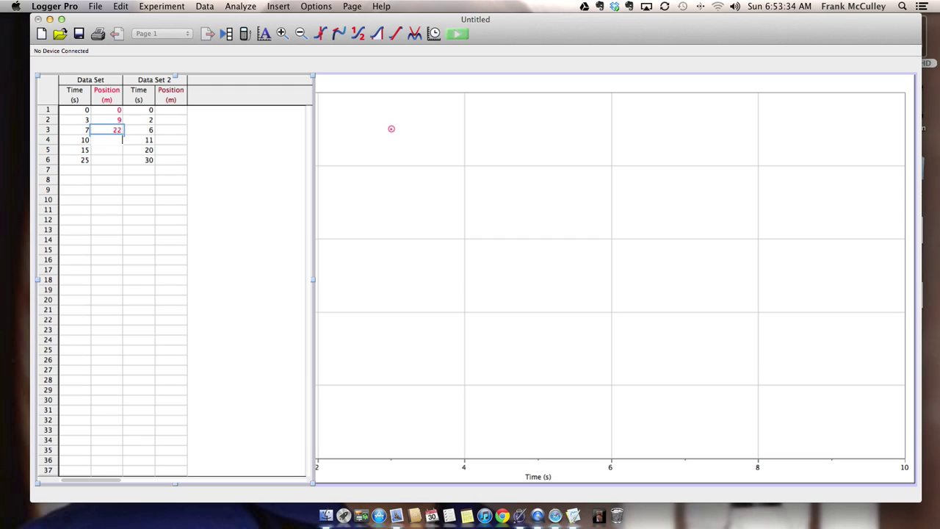
key(Return)
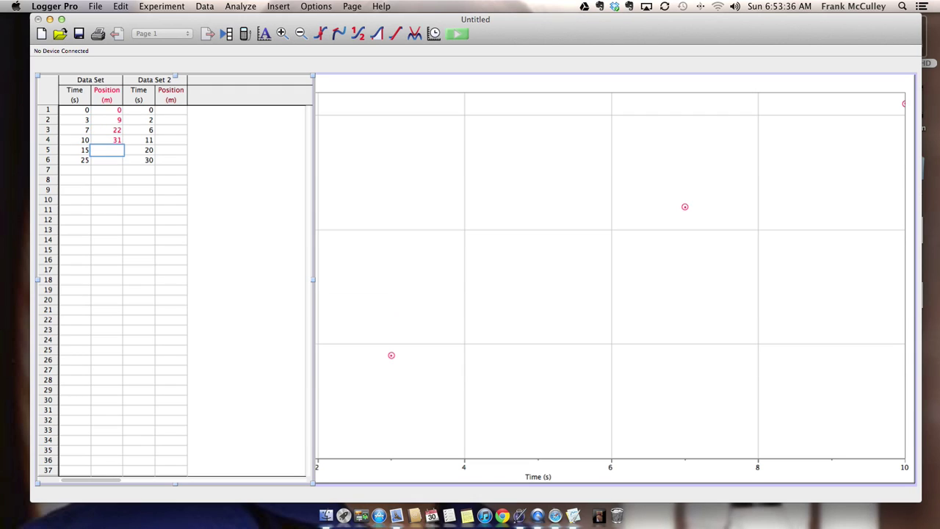
key(Return)
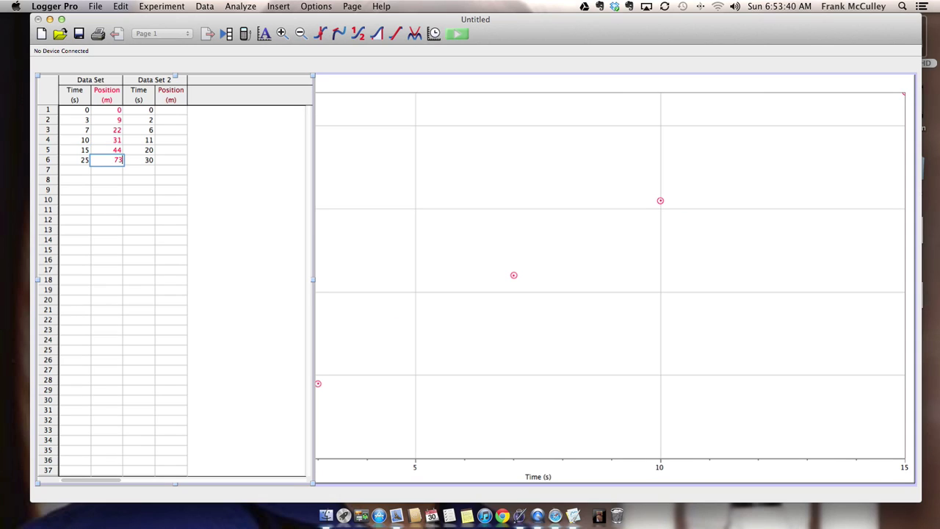
key(Tab)
key(Tab)
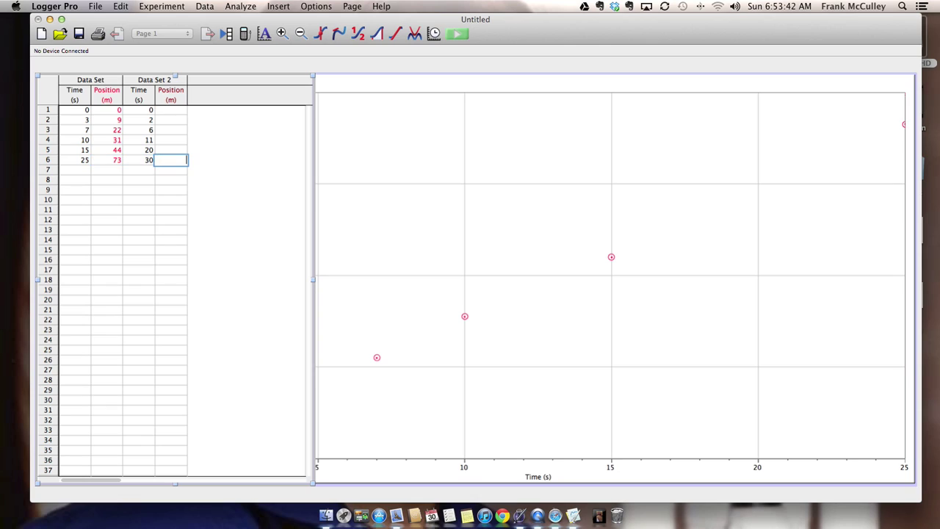
- Begin Data Set 2's Position column with 0, 3, 9 and 20
key(Up)
key(Up)
key(Up)
key(Up)
key(Up)
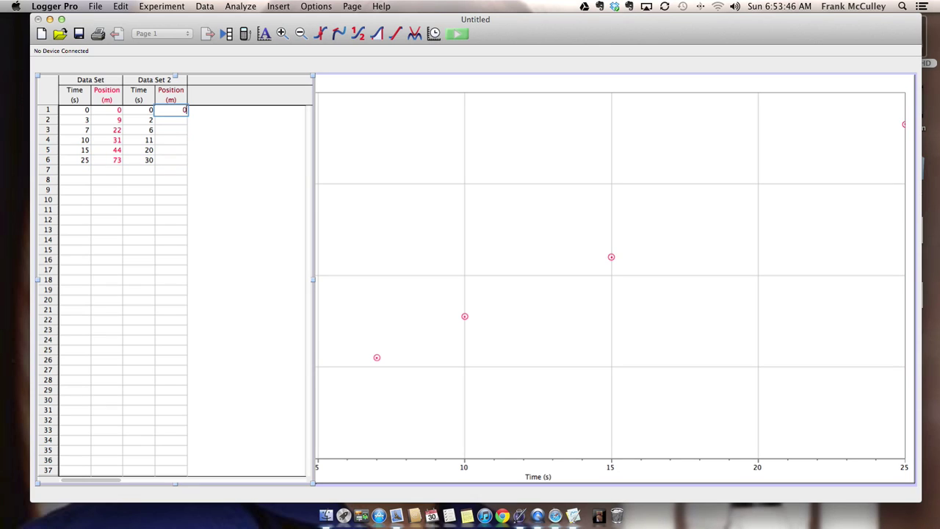
key(Return)
key(Return)
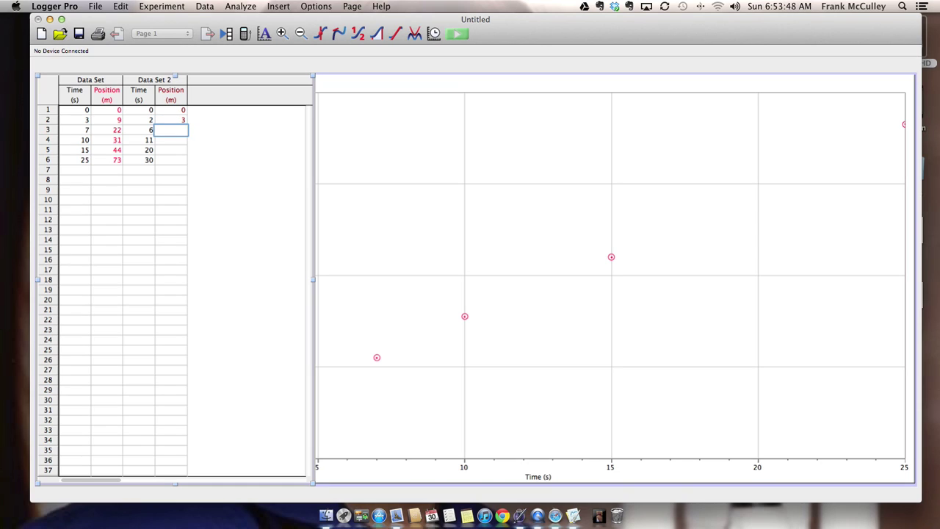
text(9)
key(Return)
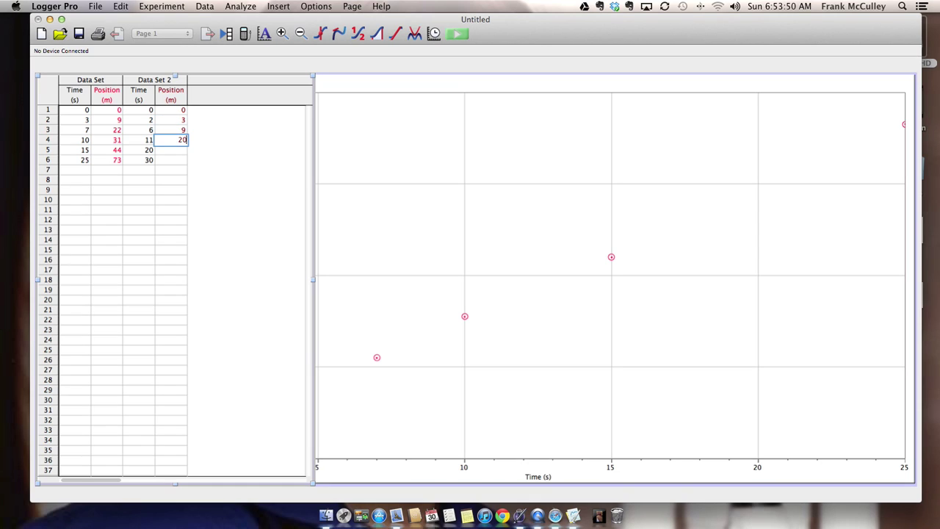
key(Return)
key(Return)
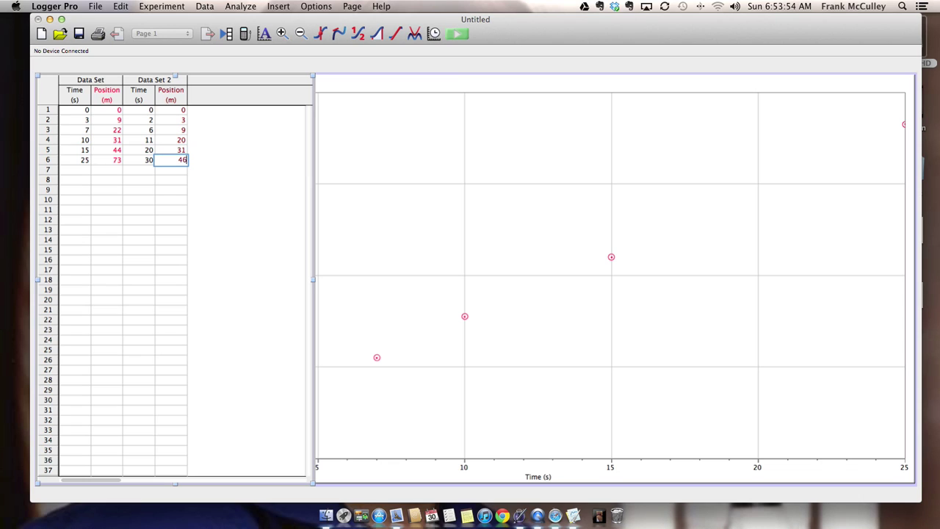
- Change the first Position column's units from m to cm
double_click(107, 95)
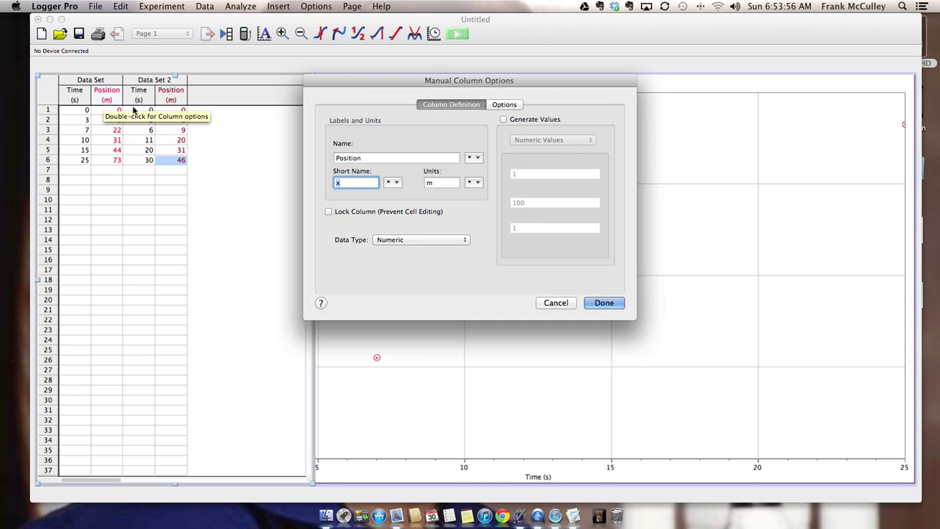
click(431, 183)
text(x)
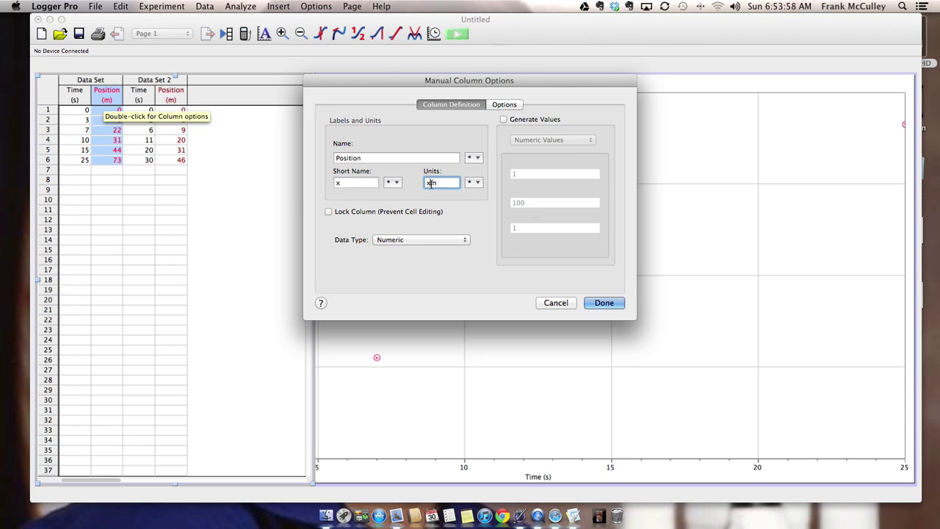
text(c)
click(604, 302)
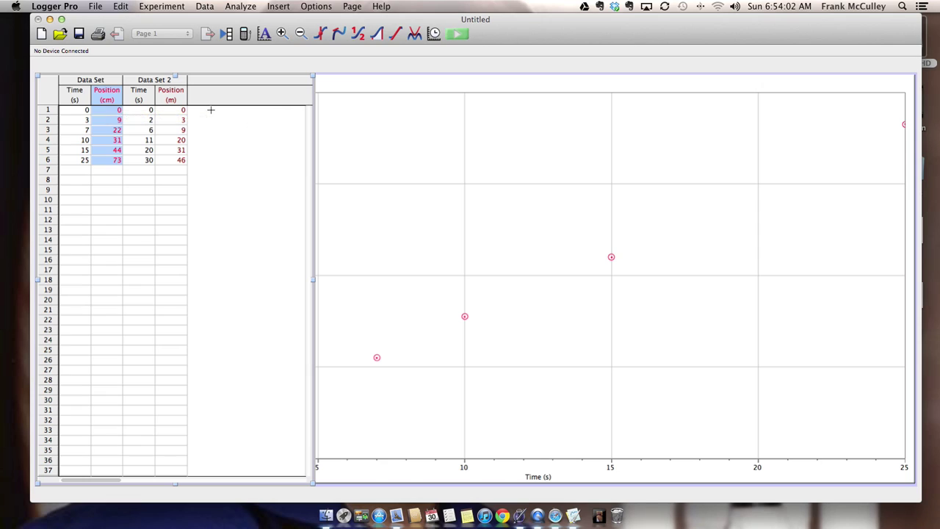
- Change Data Set 2's Position column units from m to cm
double_click(173, 95)
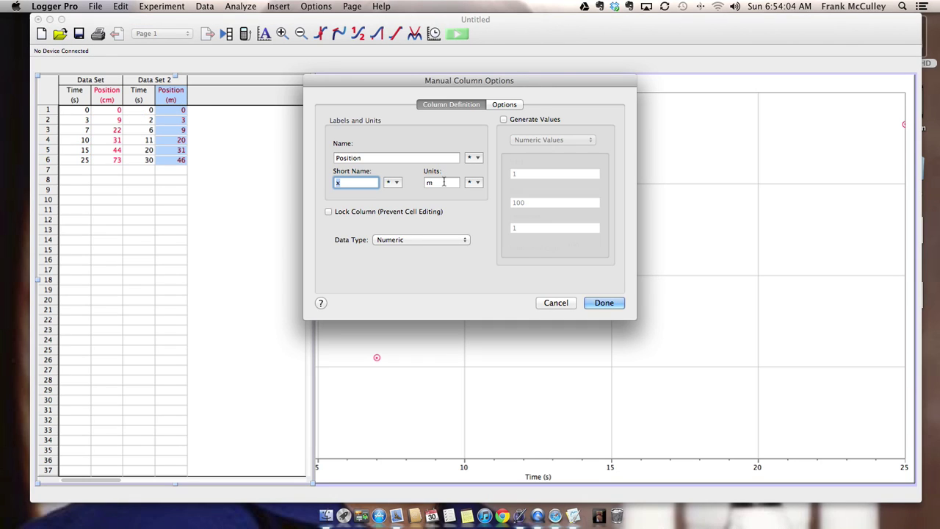
click(444, 182)
key(BackSpace)
text(c)
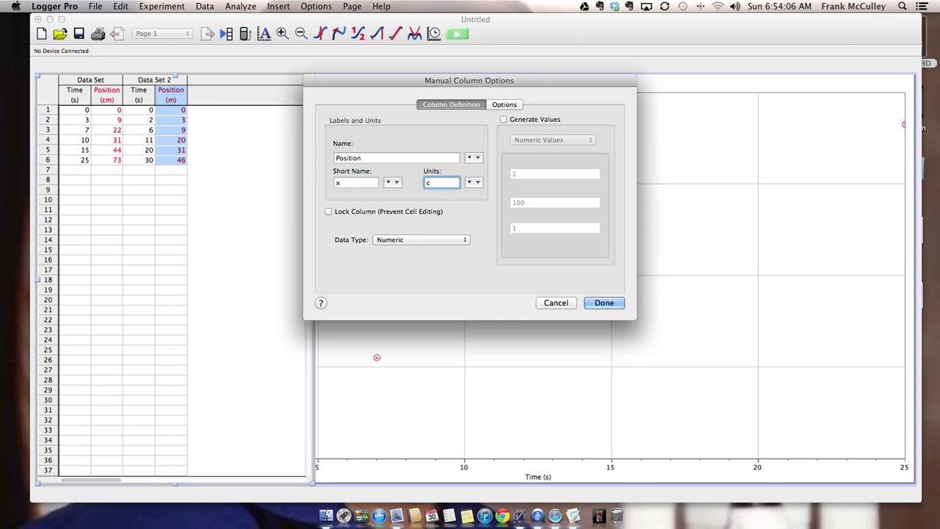
text(m)
click(606, 303)
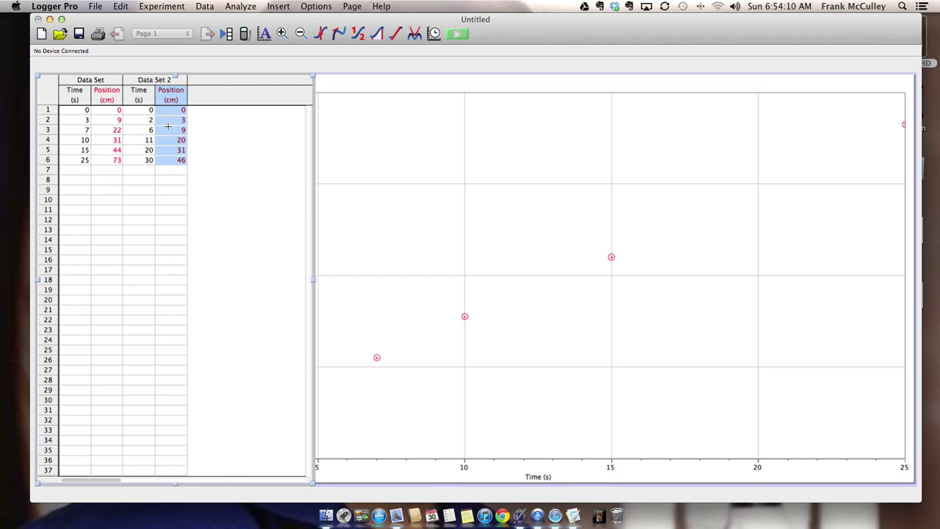
- Rename 'Data Set' to Car 1 and 'Data Set 2' to Car 2
double_click(94, 80)
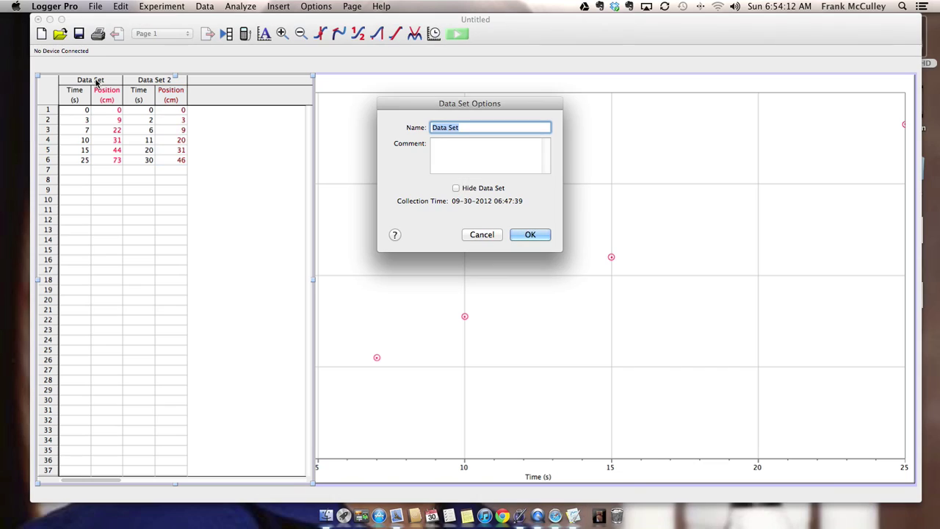
text(Car 1)
key(Return)
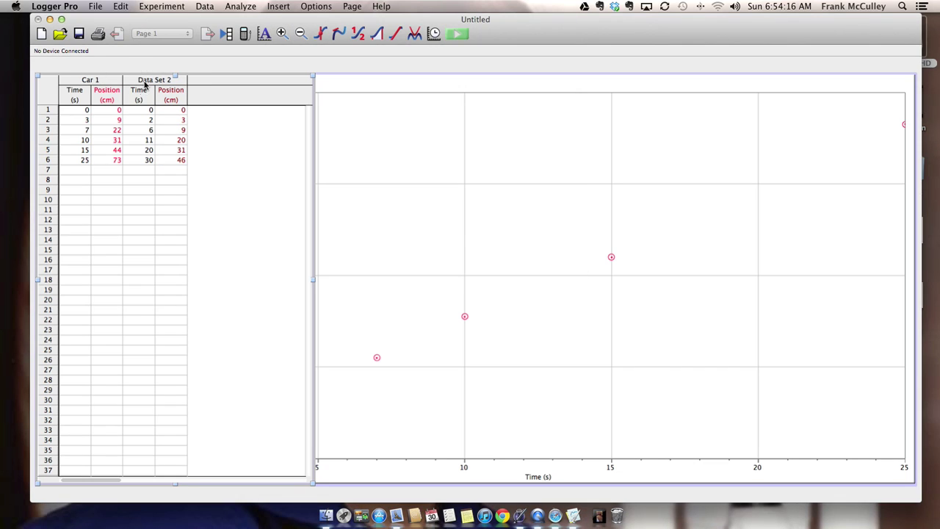
double_click(145, 84)
text(Car )
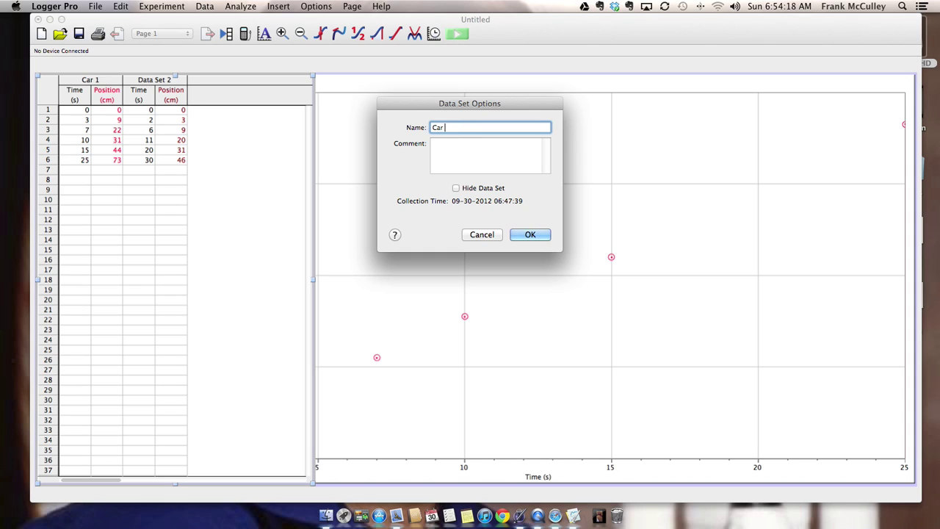
text(2)
key(Return)
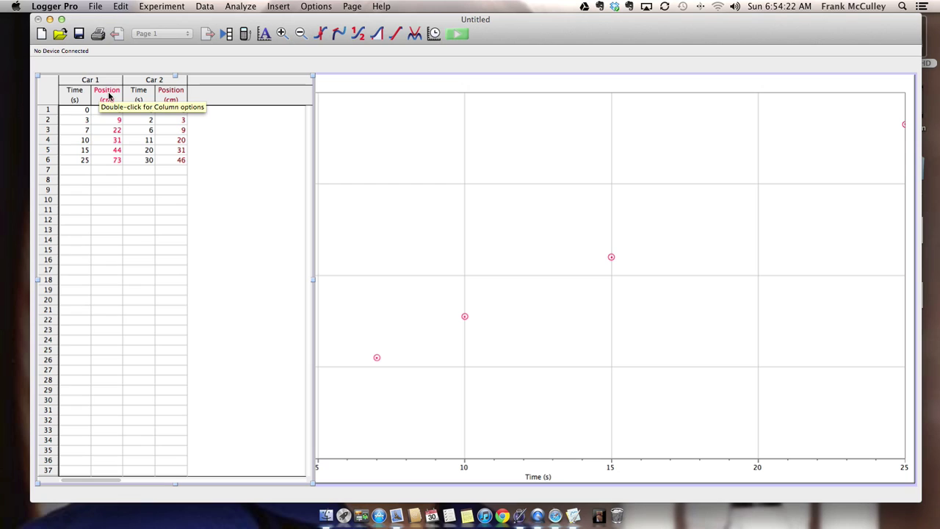
- Set the Car 2 Position column's point colour to blue
double_click(169, 100)
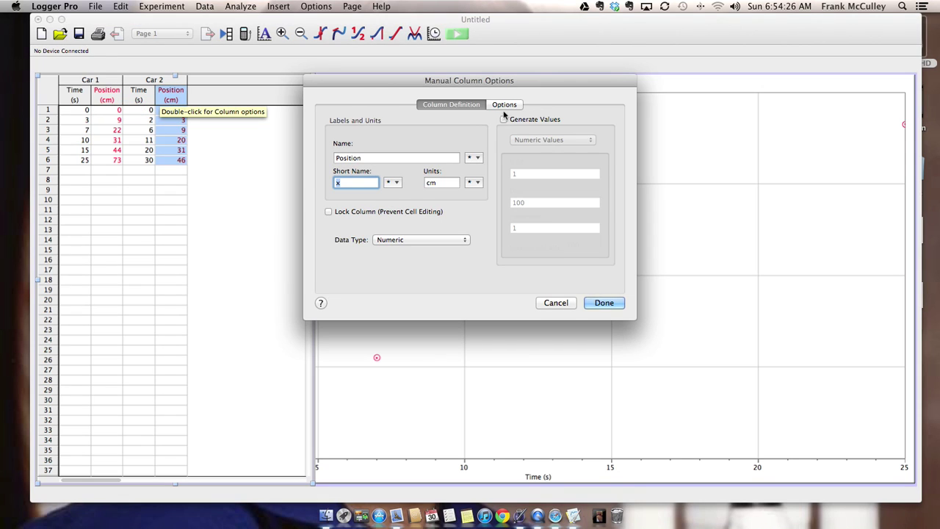
click(504, 105)
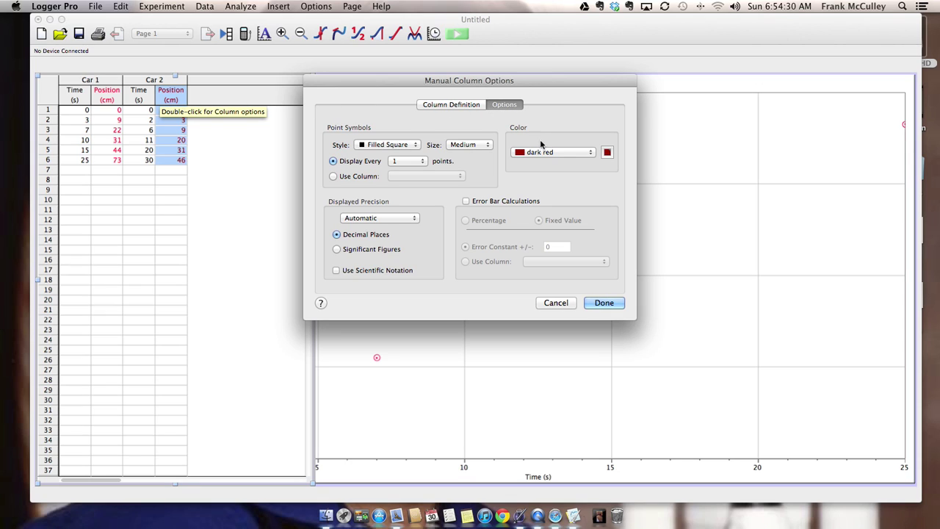
click(549, 152)
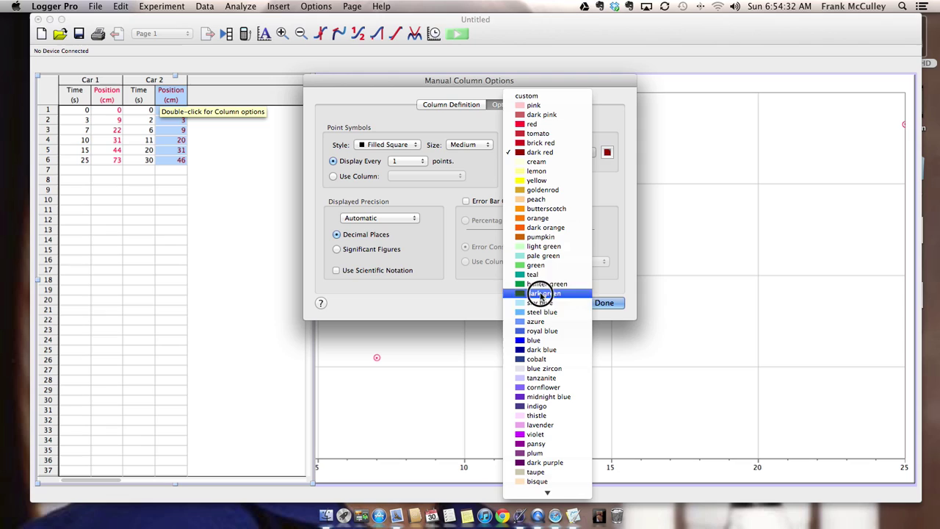
click(534, 340)
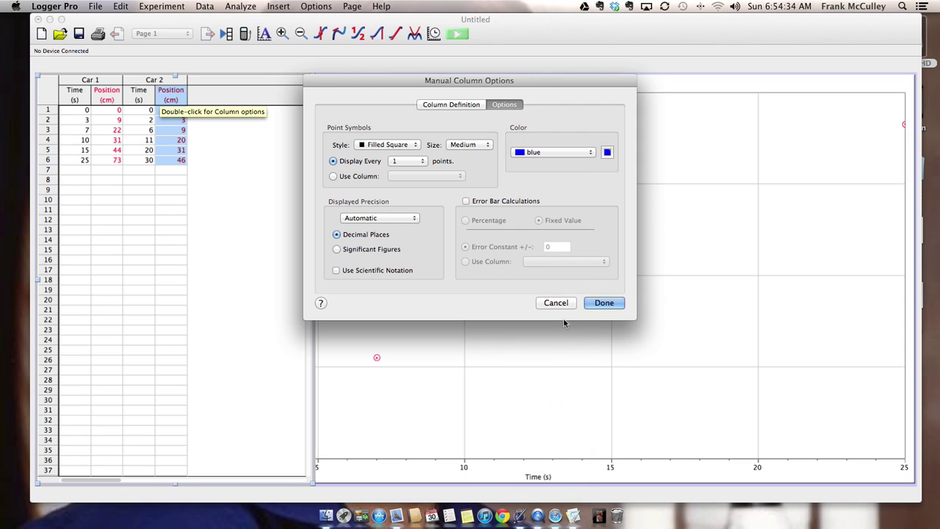
click(600, 303)
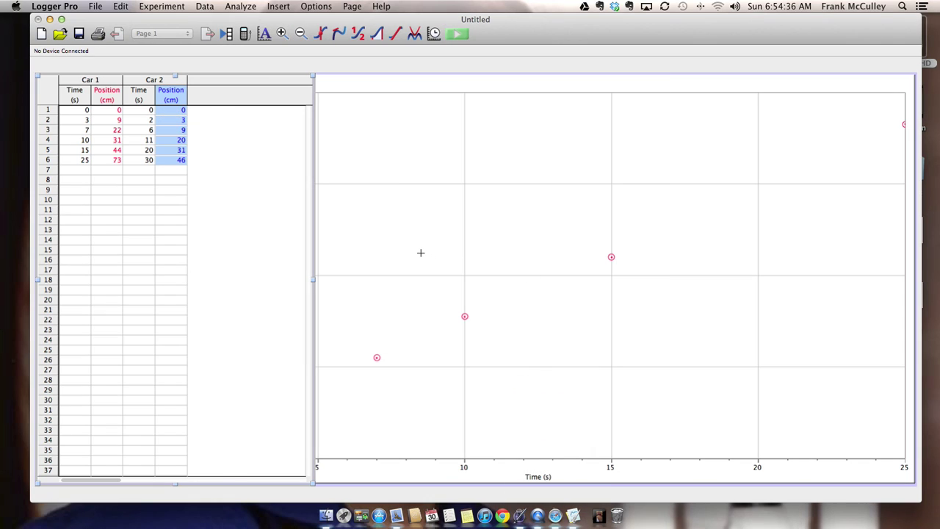
- Expand the graph and enter the title 'Position vs. Time for Different Cars' in Graph Options
click(421, 253)
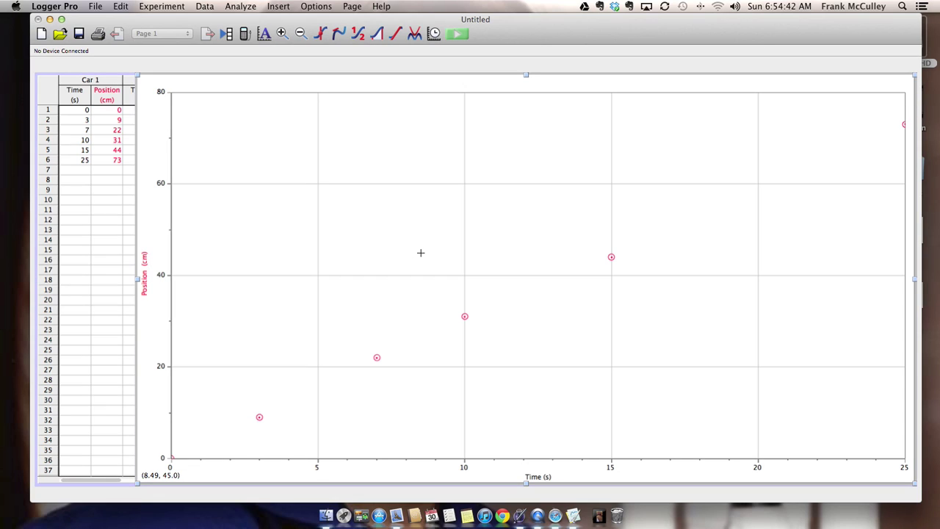
double_click(420, 253)
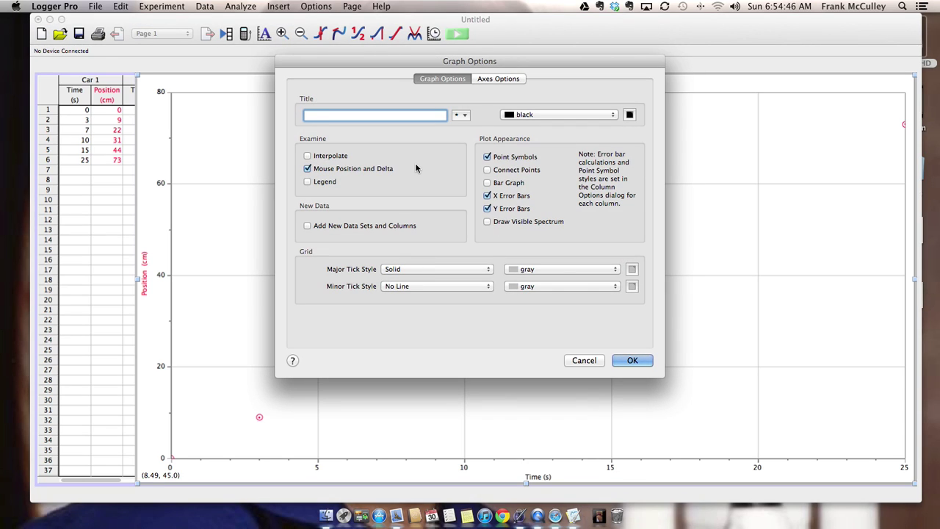
text(Po)
text(sition vs. Time for Di)
text(fferent C)
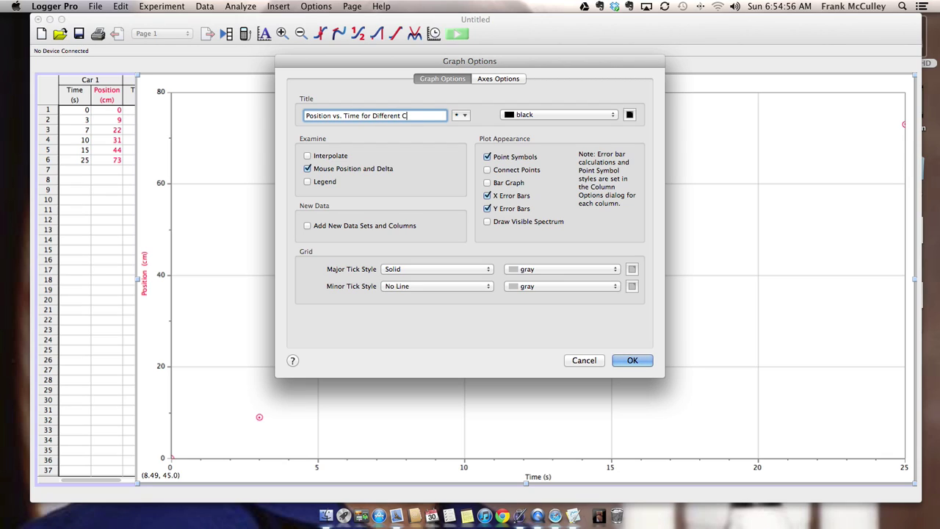
text(ars)
- Add Car 2 Position to the graph's y-axis columns and apply the graph options
click(498, 79)
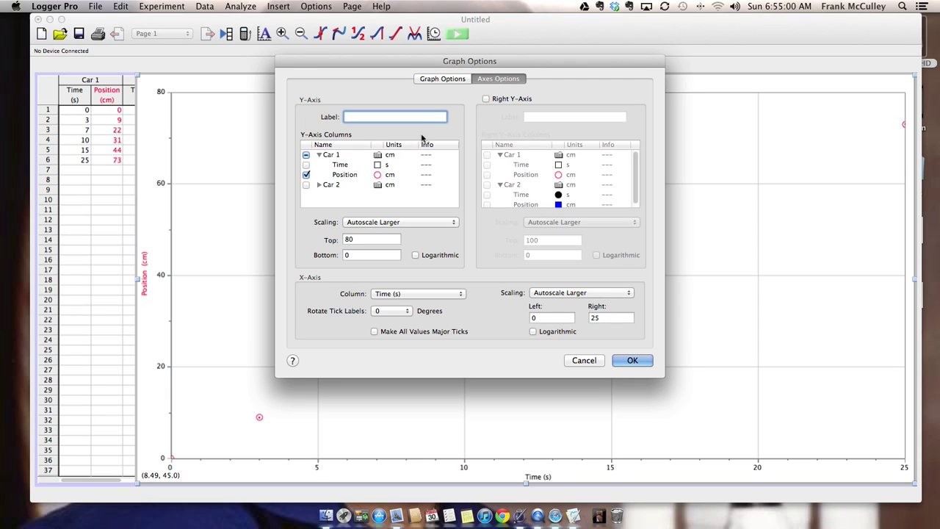
click(319, 185)
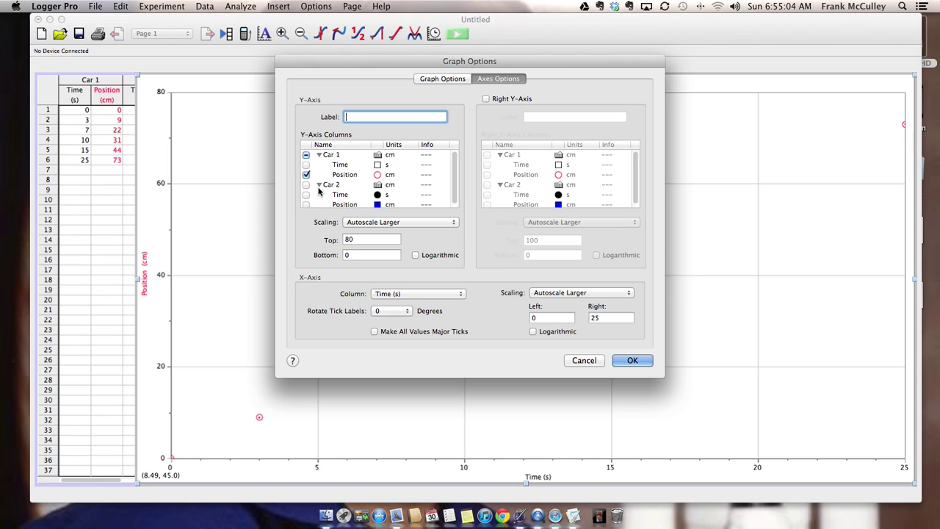
click(307, 203)
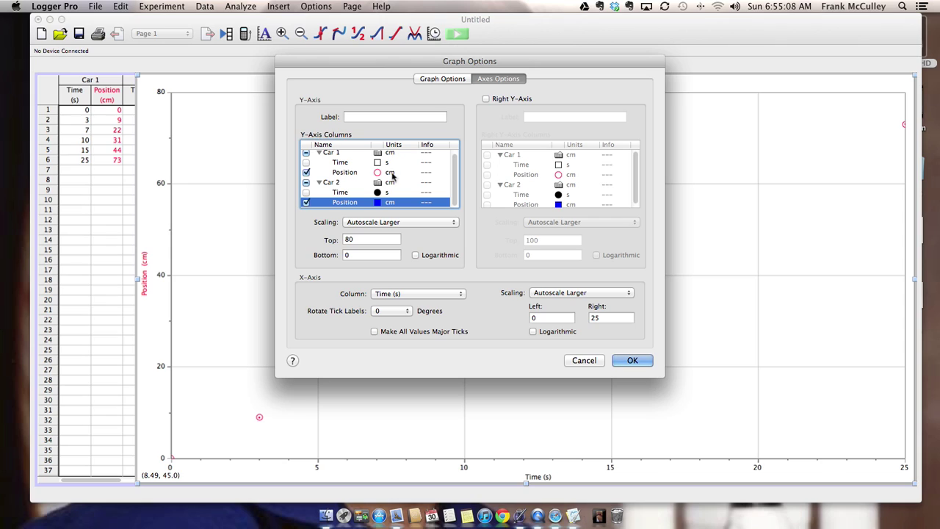
click(628, 360)
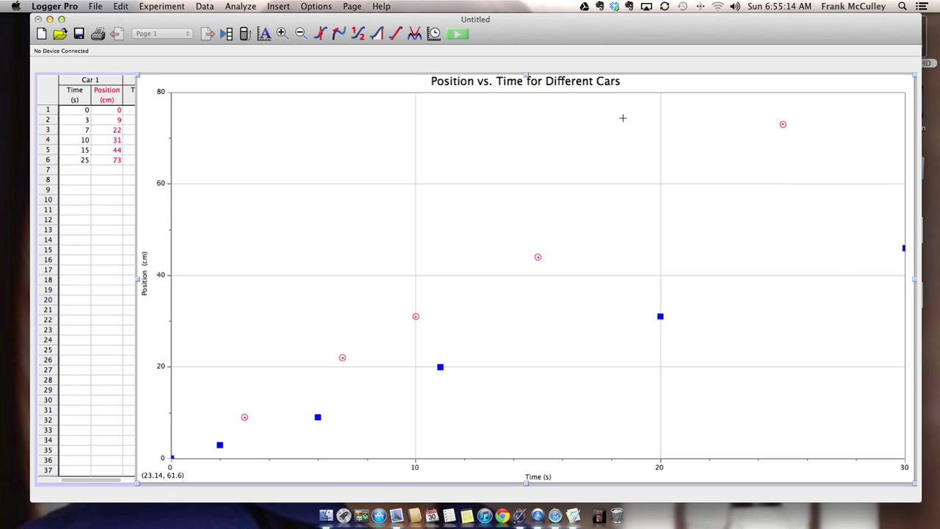
- Apply a linear fit to both Car 1 and Car 2 Position data
click(393, 34)
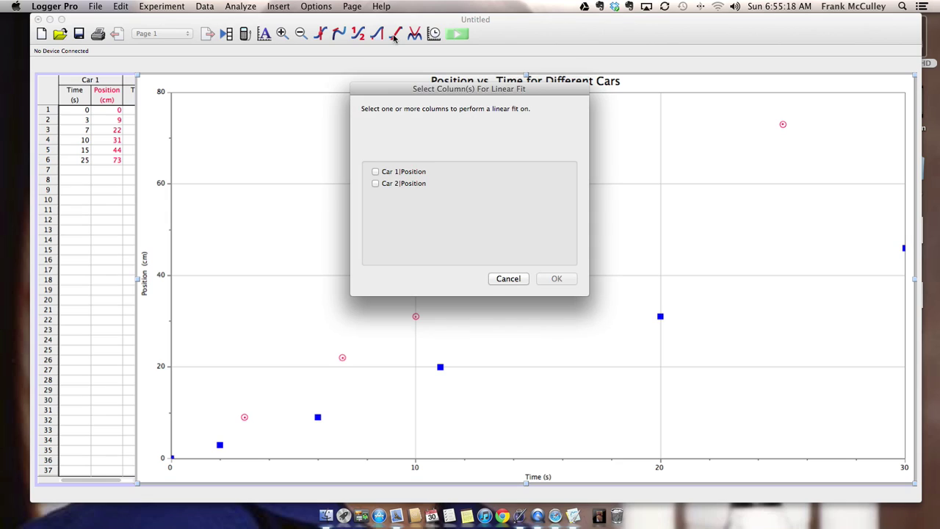
click(375, 172)
click(376, 184)
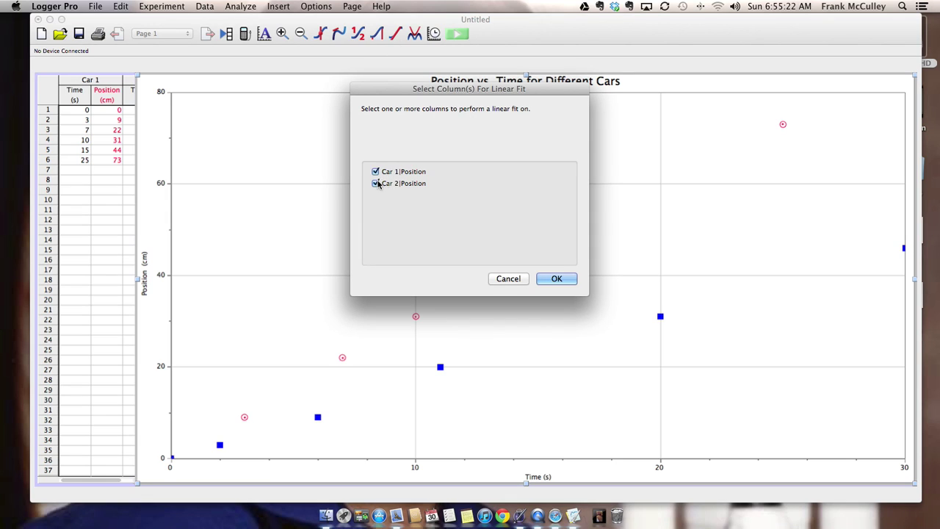
click(556, 279)
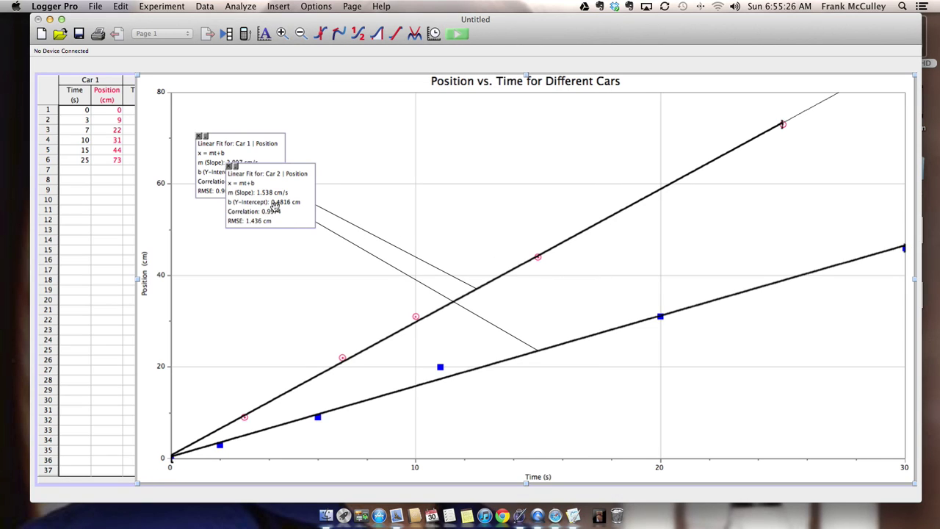
- Move Car 2's fit box to the lower right below its line and Car 1's fit box above its line
drag(274, 206, 620, 301)
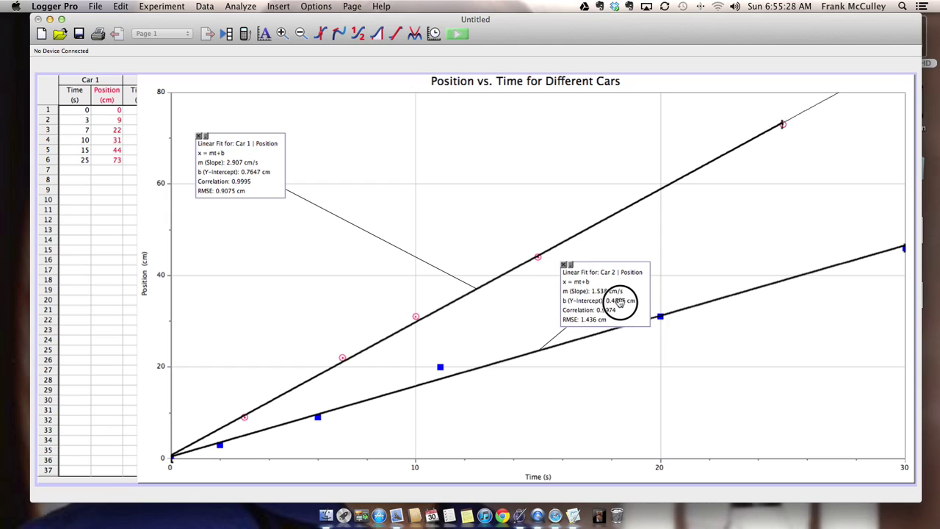
drag(620, 302, 761, 368)
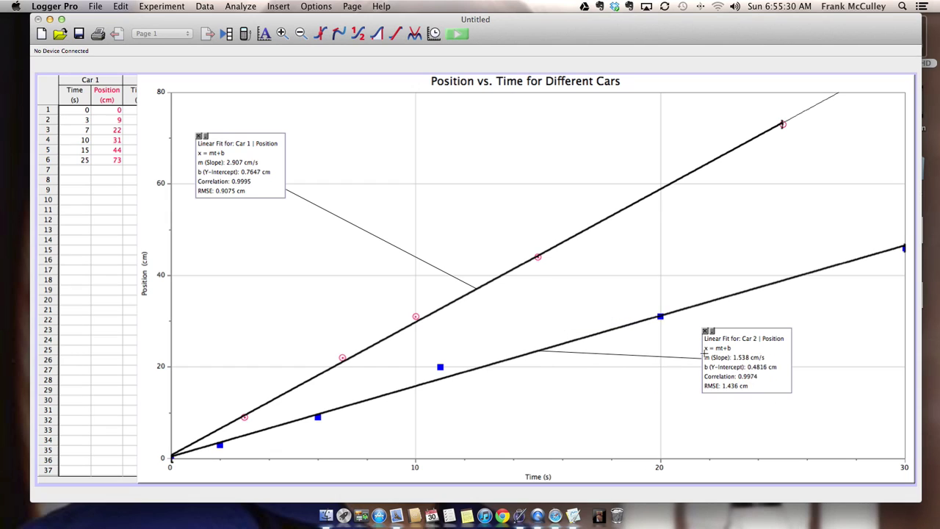
drag(233, 157, 452, 186)
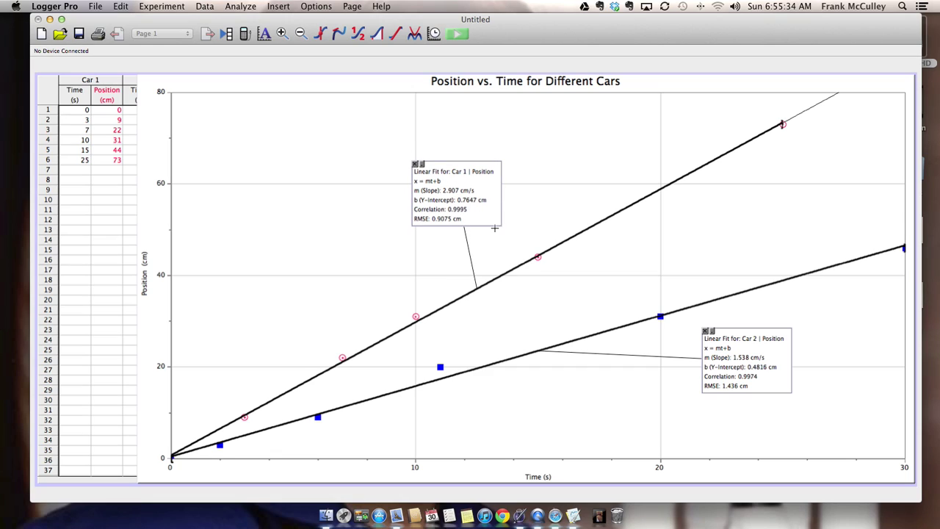